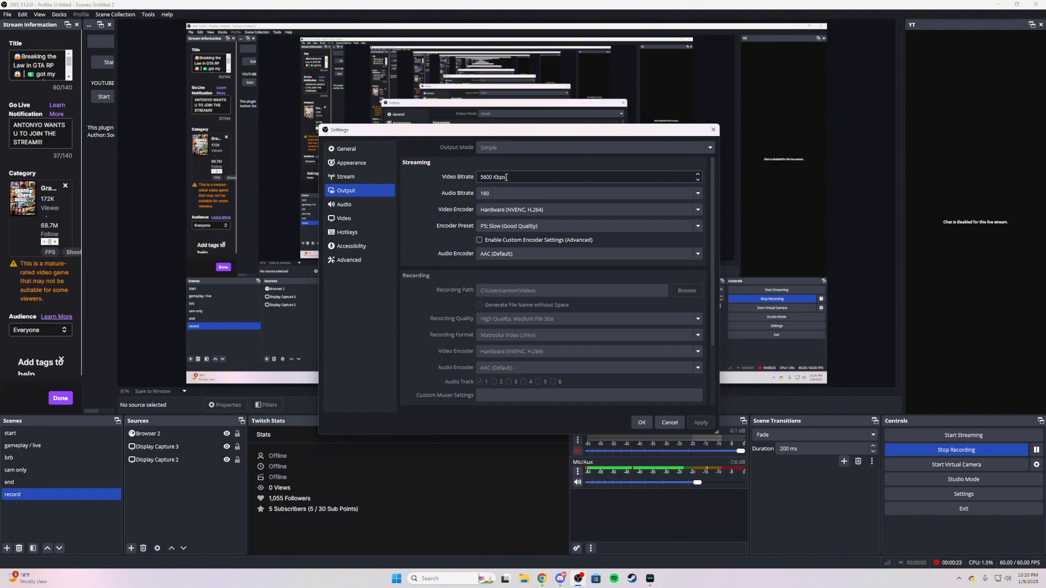
# Step: Try Software (x264) as the streaming video encoder and look through its encoder presets
pyautogui.click(499, 209)
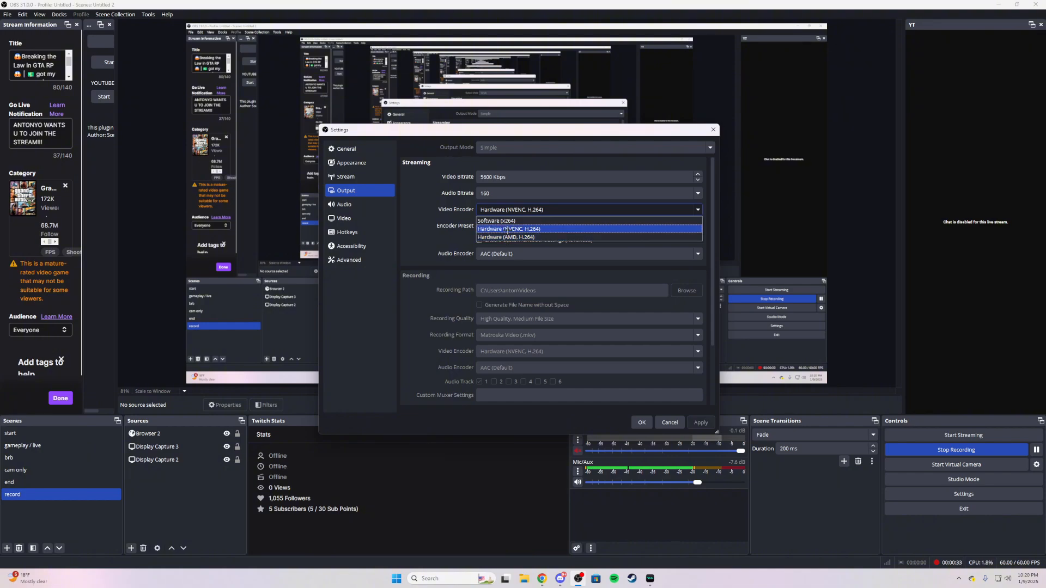
pyautogui.click(506, 229)
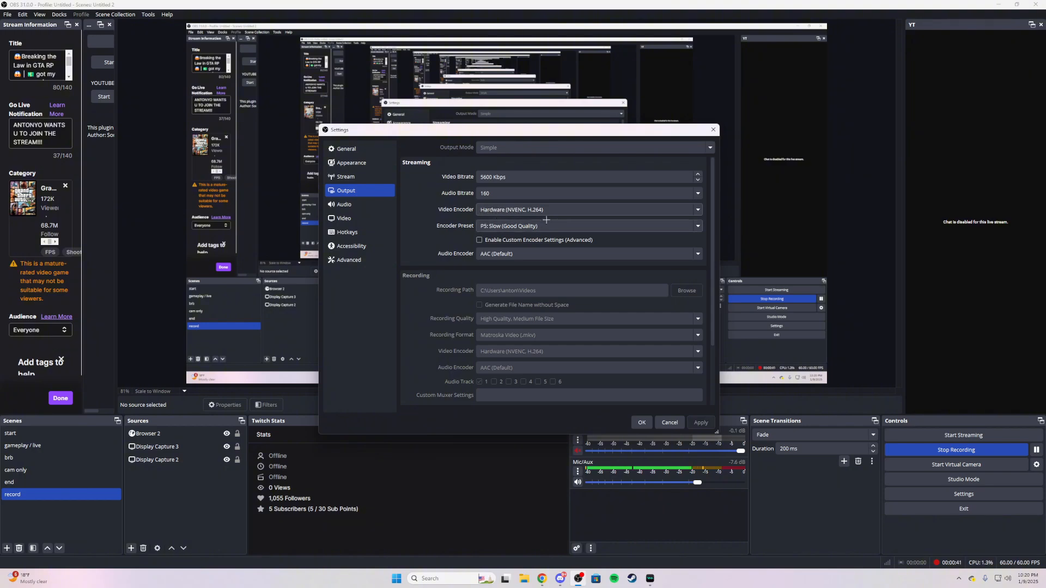
pyautogui.click(485, 211)
pyautogui.click(494, 217)
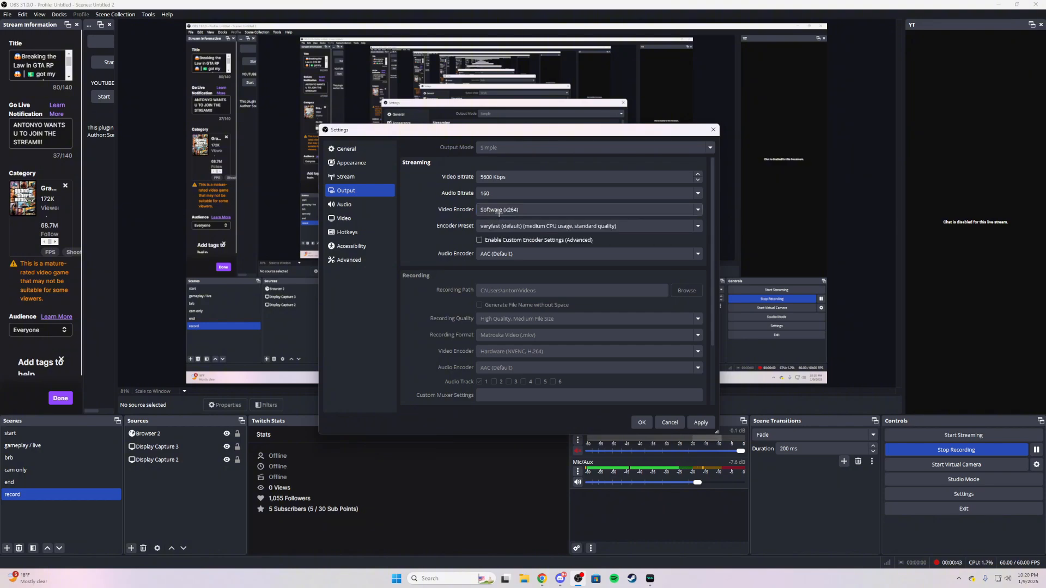
pyautogui.click(498, 218)
pyautogui.click(504, 221)
pyautogui.click(504, 223)
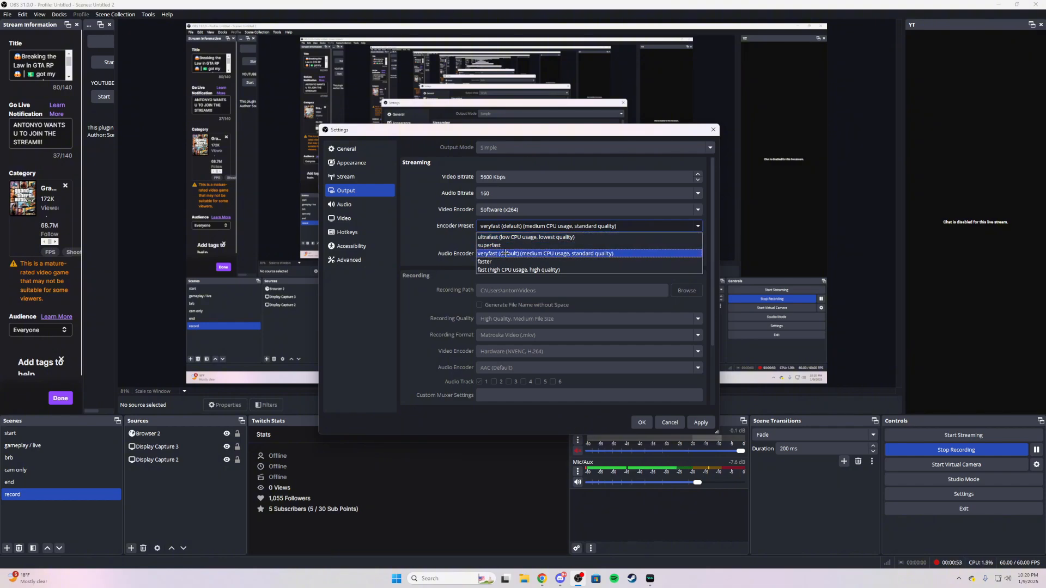
pyautogui.click(504, 237)
# Step: Set the streaming video encoder to Hardware (NVENC, H.264) with the encoder preset P5: Slow (Good Quality)
pyautogui.click(509, 210)
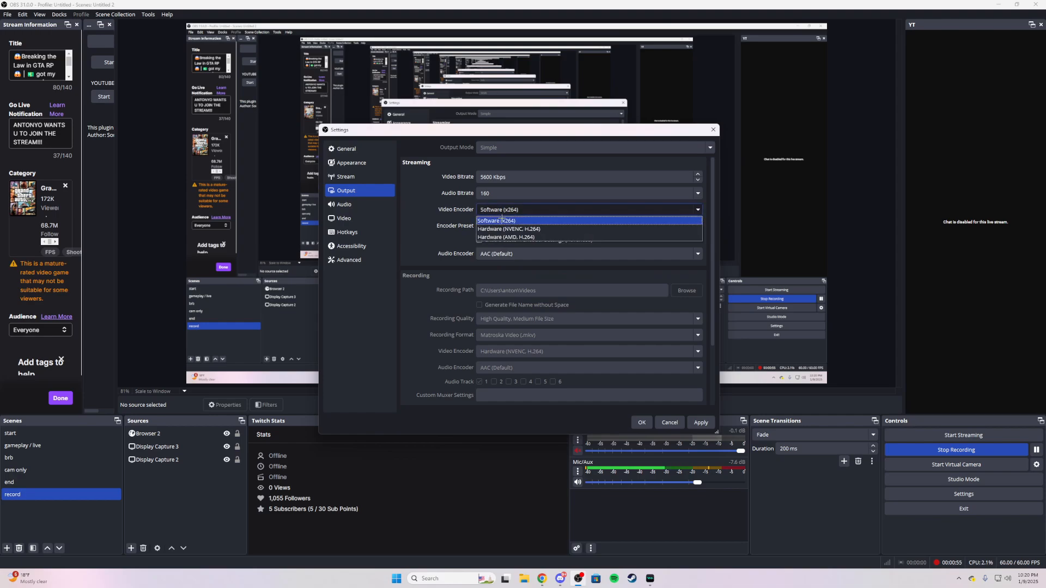
pyautogui.click(508, 218)
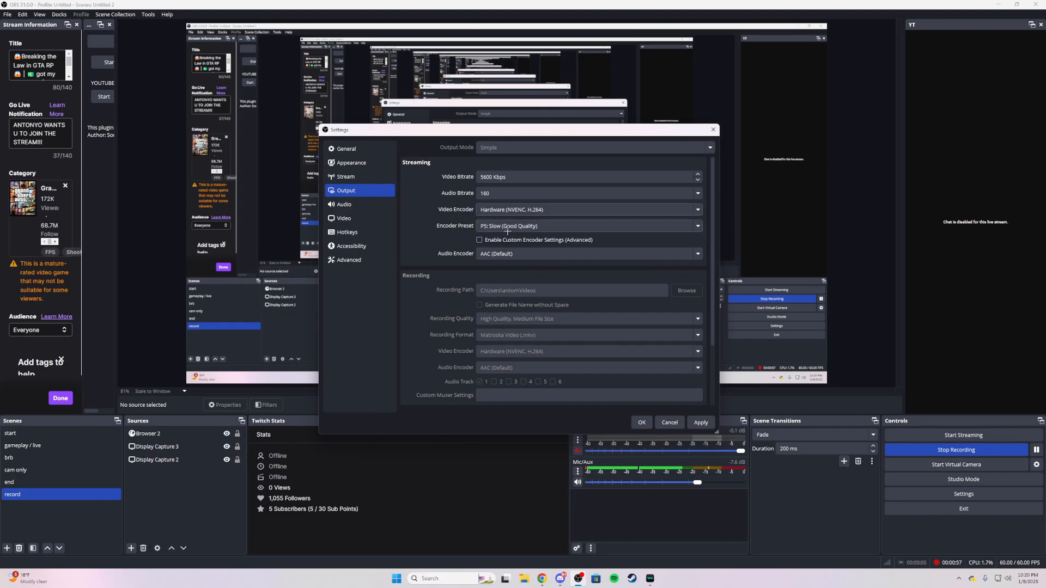
pyautogui.click(478, 226)
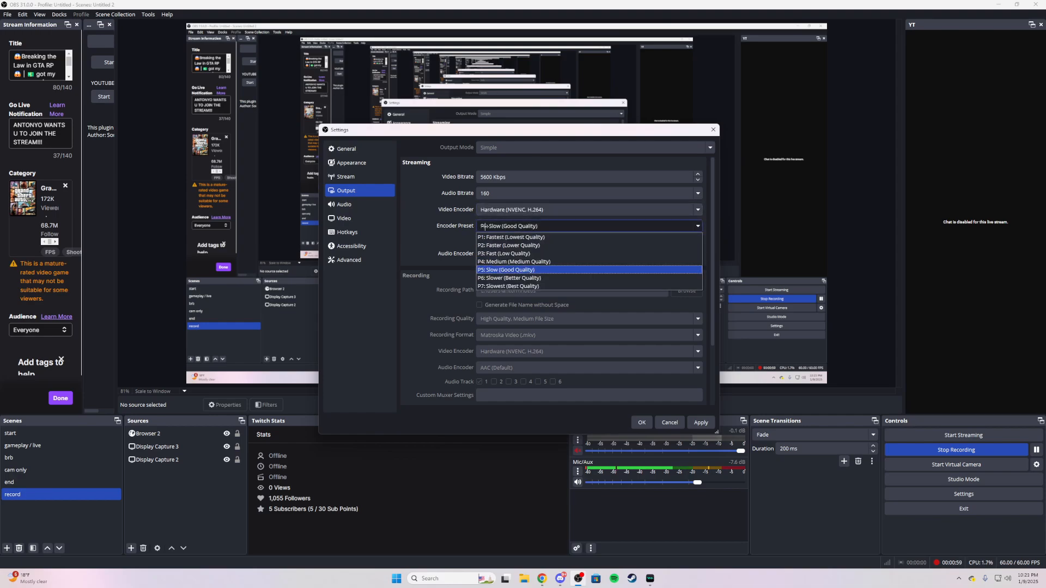
pyautogui.click(484, 228)
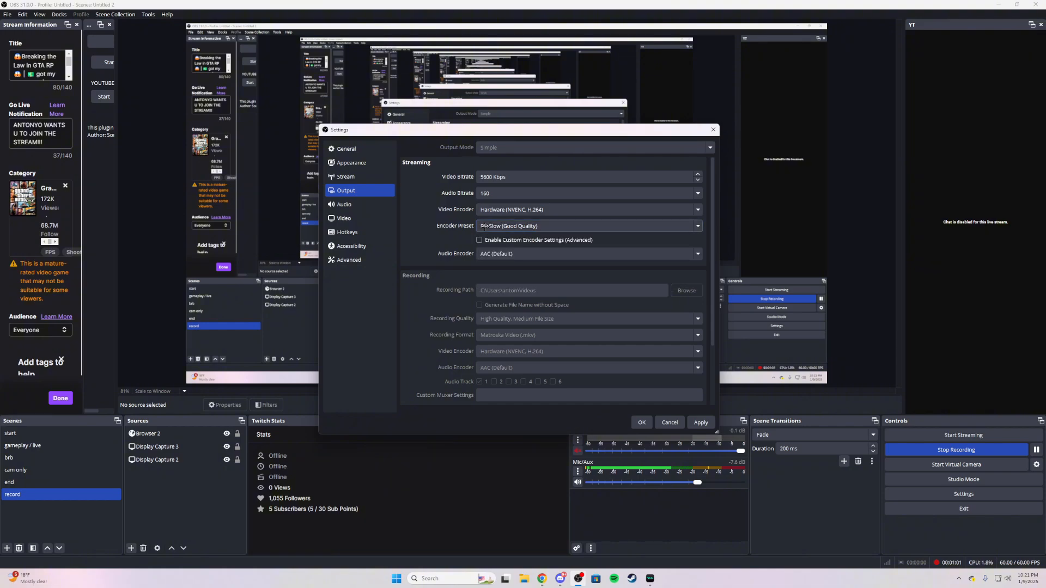
pyautogui.click(484, 227)
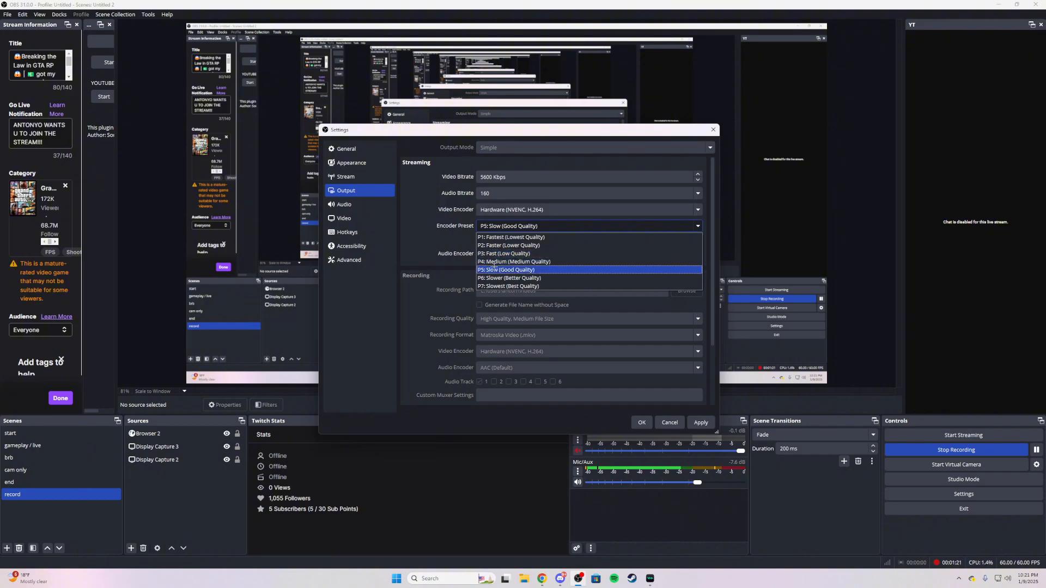
pyautogui.click(504, 270)
pyautogui.click(522, 227)
pyautogui.click(525, 270)
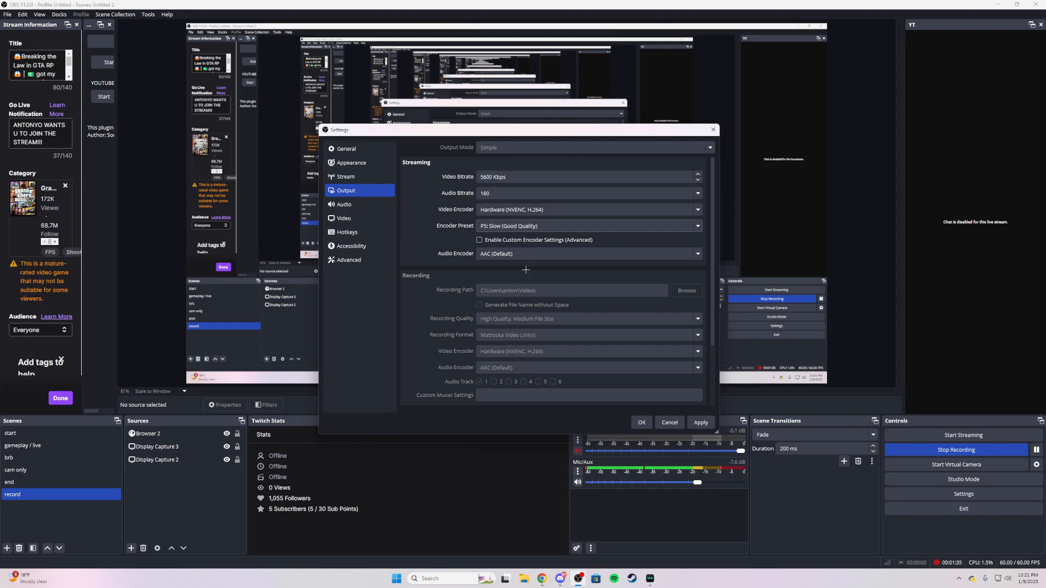
# Step: Switch the streaming video encoder to Software (x264) and back to Hardware (NVENC, H.264)
pyautogui.click(524, 209)
pyautogui.click(524, 225)
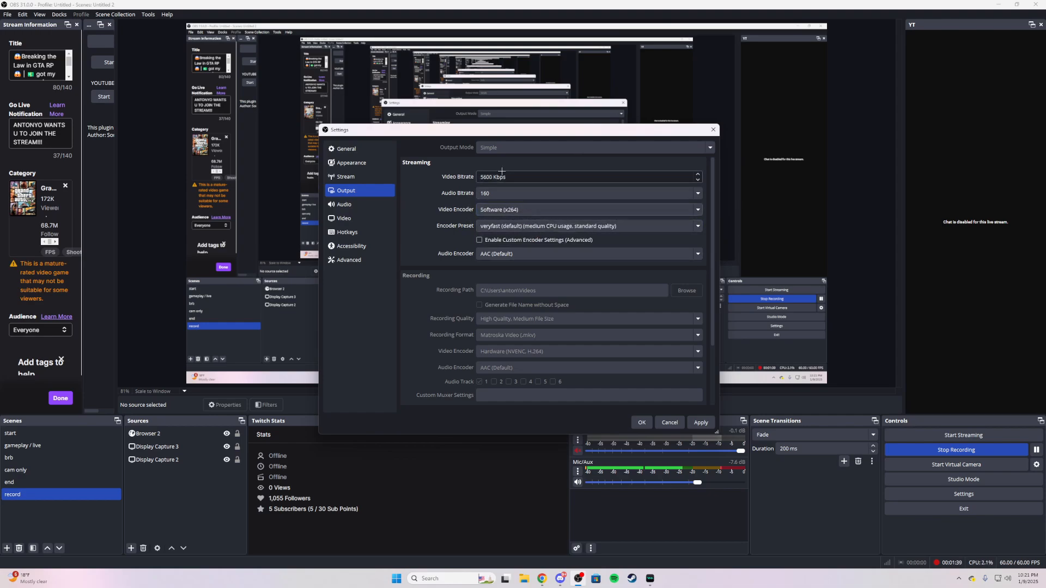
pyautogui.click(498, 210)
pyautogui.click(499, 229)
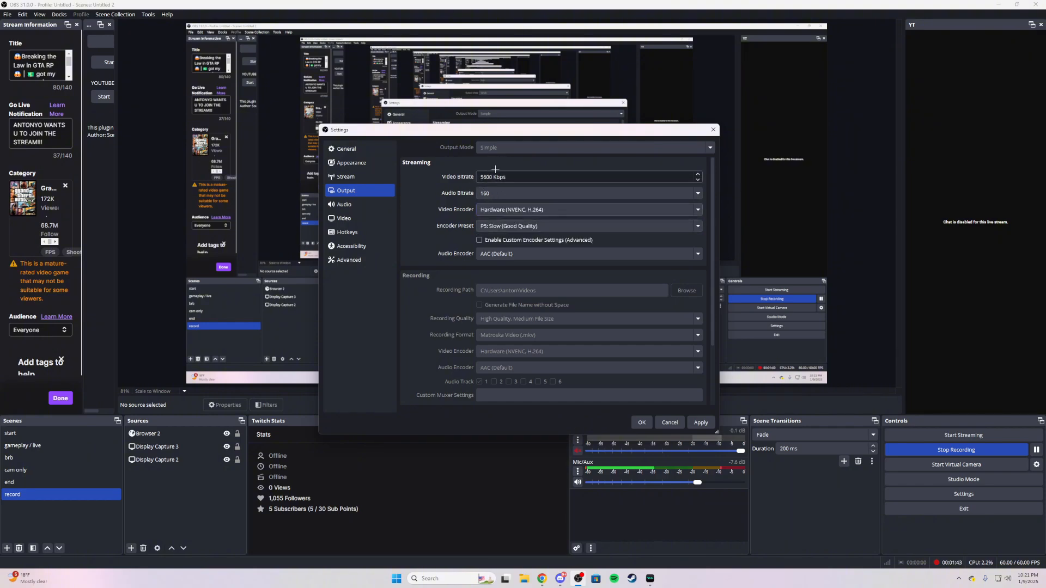
pyautogui.click(497, 211)
pyautogui.click(497, 212)
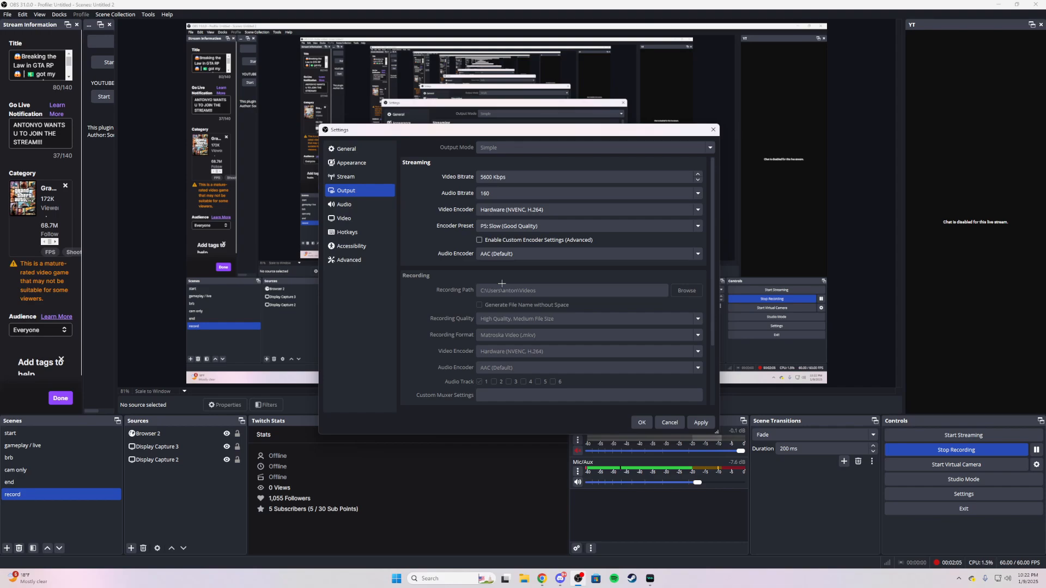
# Step: Review the canvas resolution, output resolution, downscale filter and FPS in the video settings
pyautogui.click(356, 219)
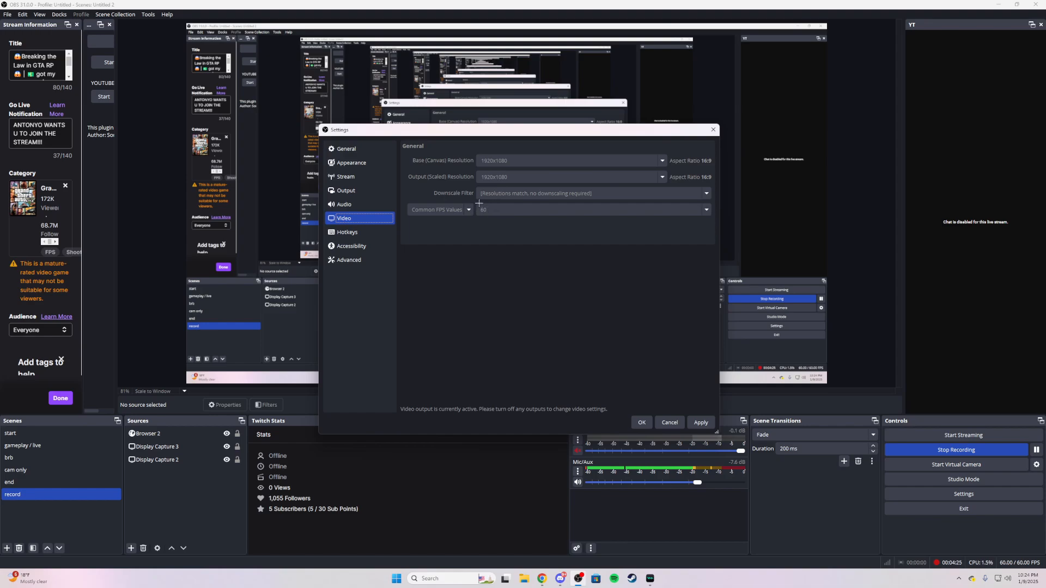
pyautogui.click(362, 189)
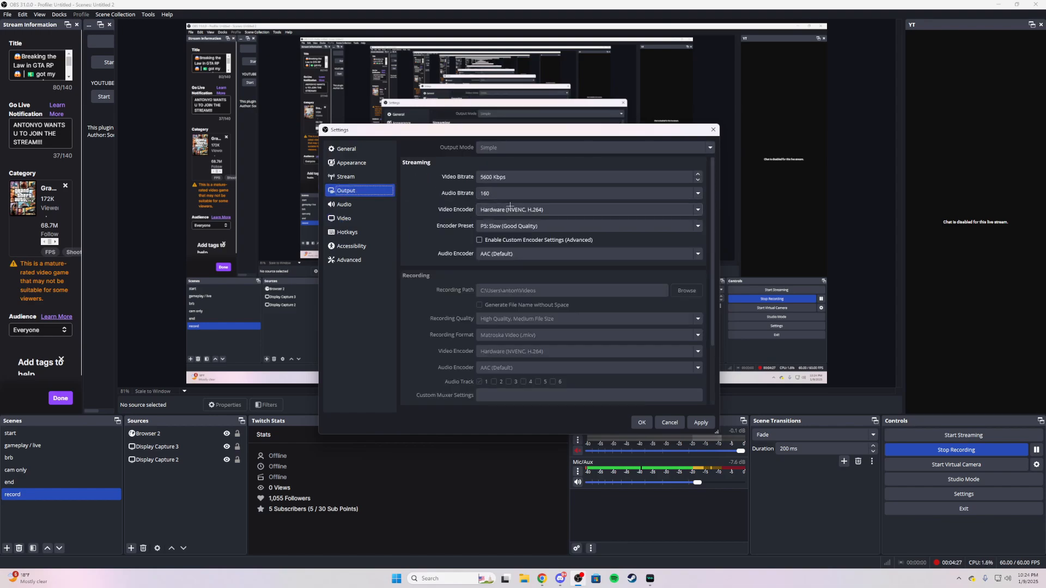
pyautogui.click(373, 218)
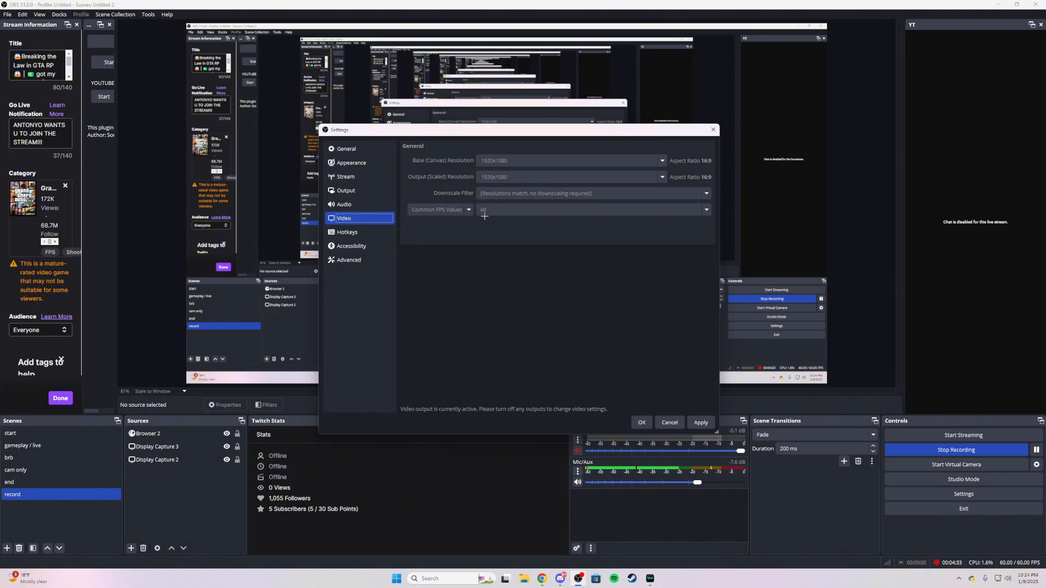
# Step: In the output settings, try the Software (x264) streaming encoder again and restore Hardware (NVENC, H.264)
pyautogui.click(346, 191)
pyautogui.click(520, 210)
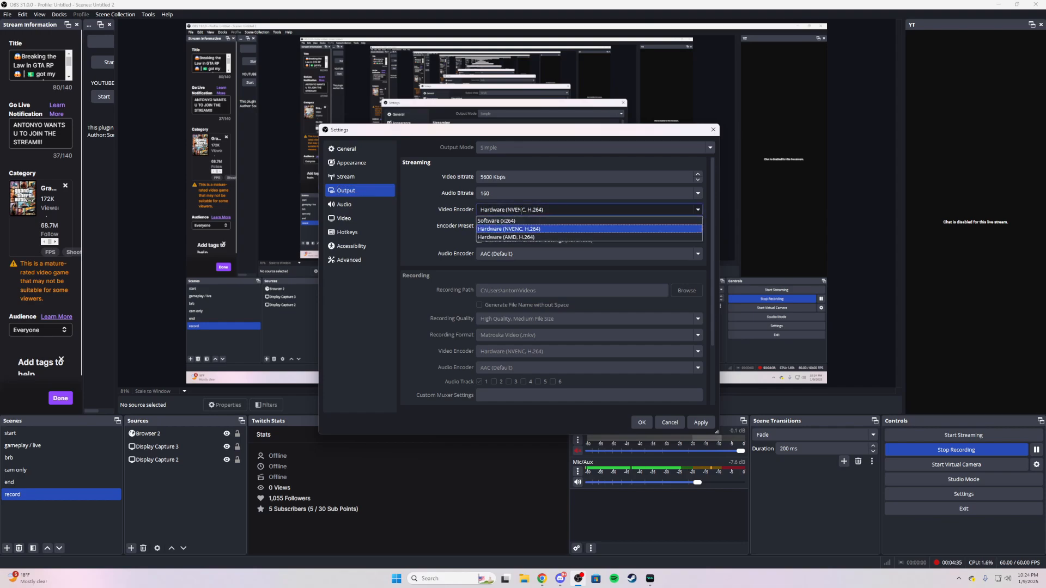
pyautogui.click(519, 221)
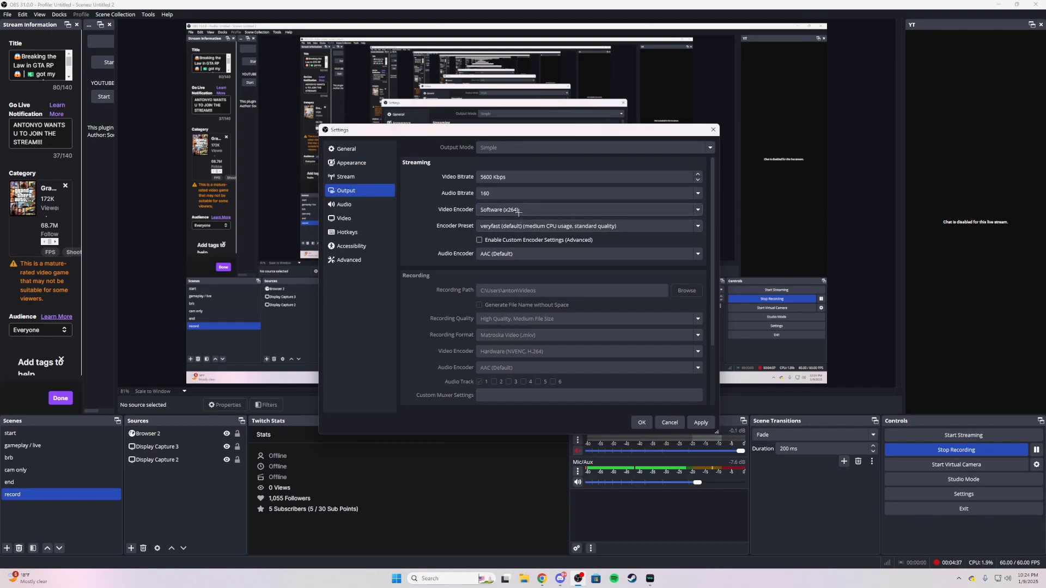
pyautogui.click(519, 212)
pyautogui.click(522, 228)
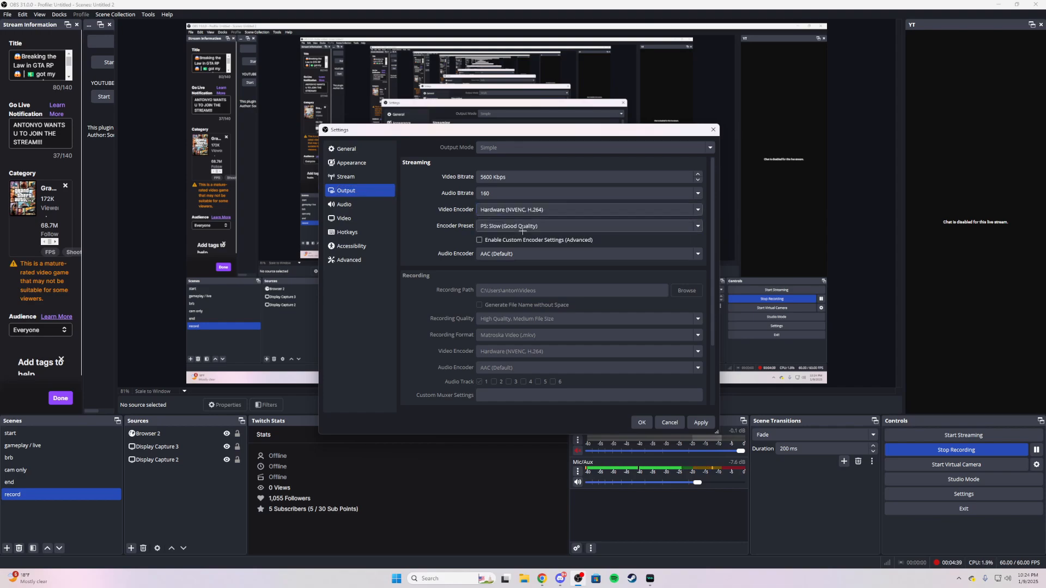
# Step: Examine the video settings and the advanced recording, stream delay, automatic reconnect and network settings
pyautogui.click(375, 221)
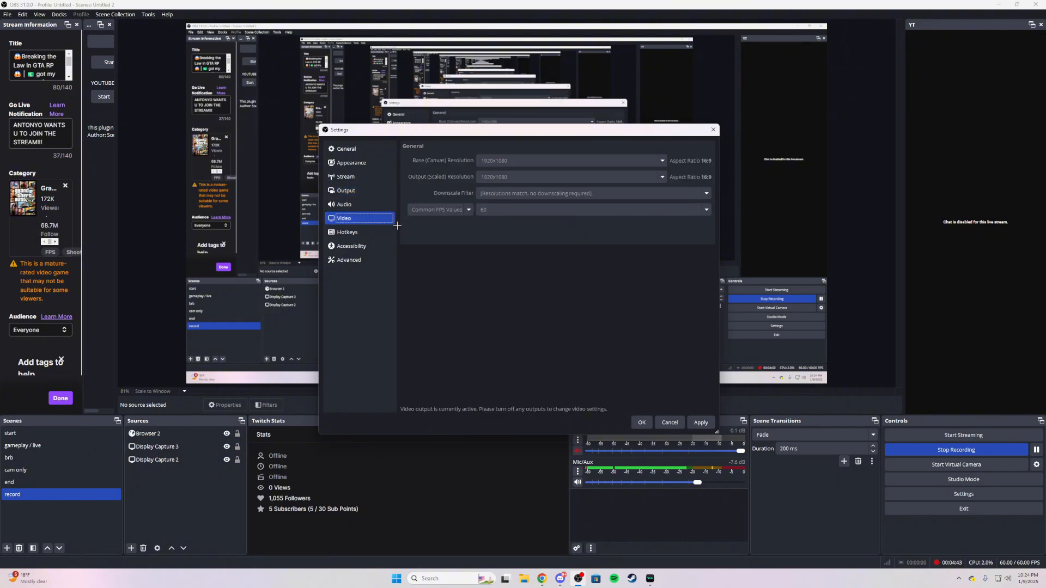
pyautogui.click(374, 261)
pyautogui.scroll(-1, 412, 269)
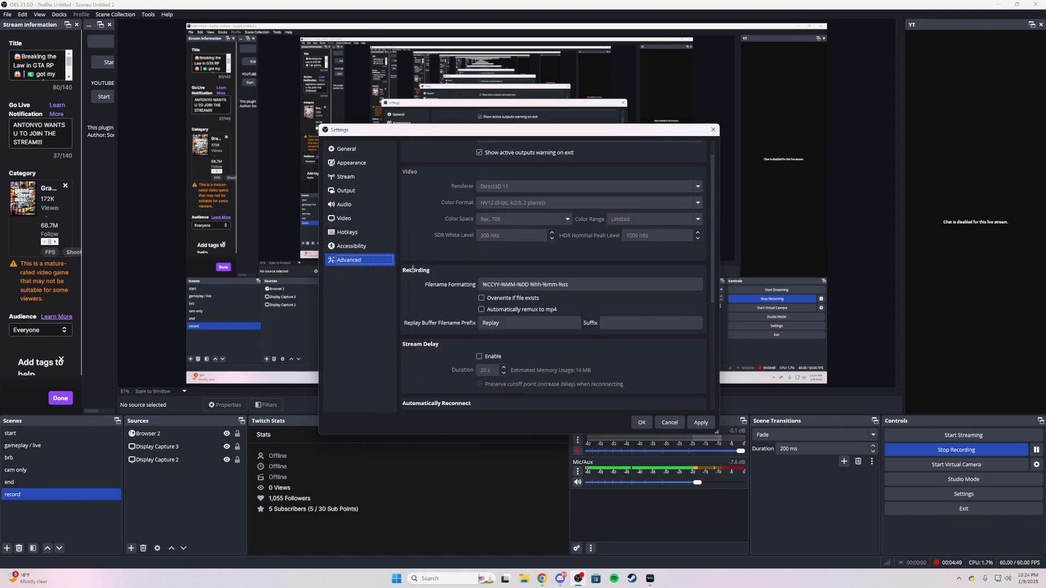
pyautogui.scroll(-4, 413, 269)
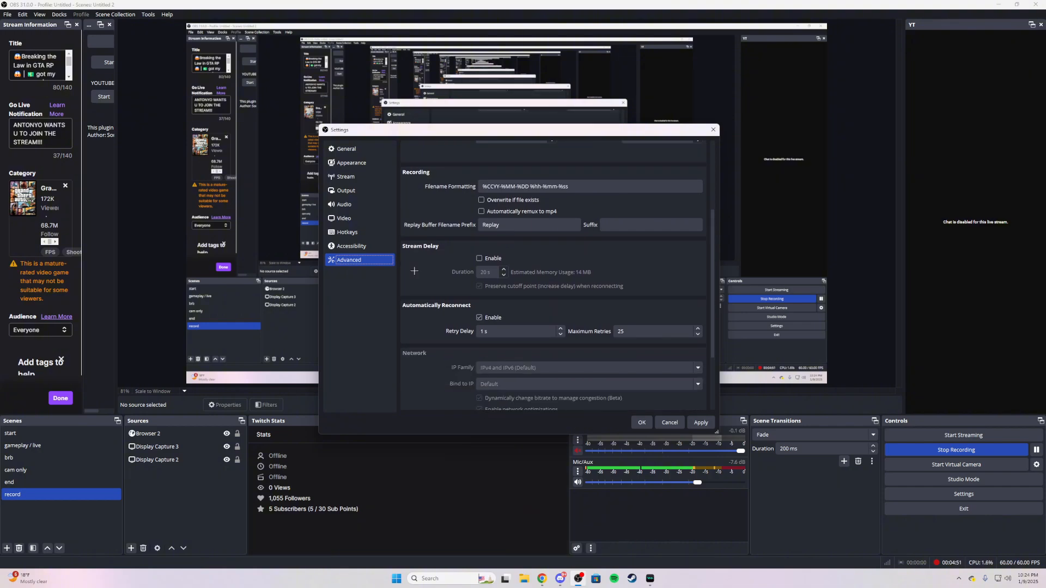
pyautogui.scroll(-1, 414, 271)
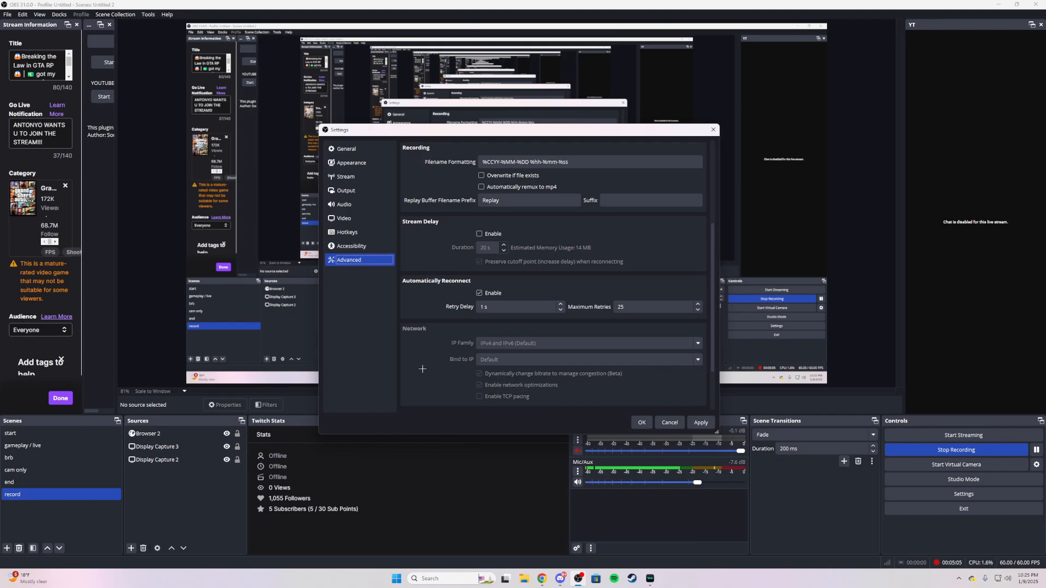
pyautogui.scroll(3, 422, 368)
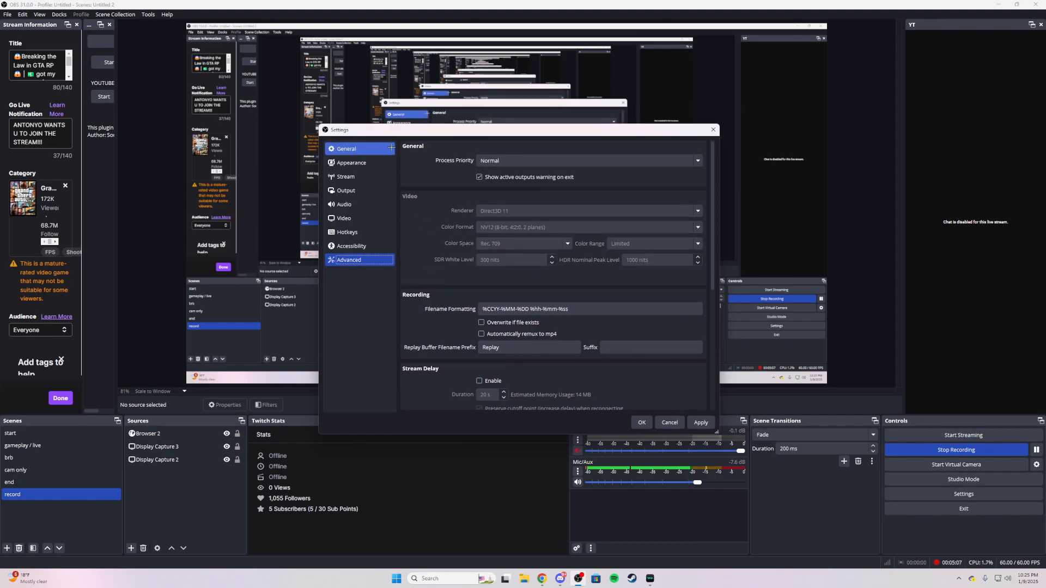
# Step: Recheck the output and video settings, and accept the settings to close the dialog
pyautogui.click(360, 190)
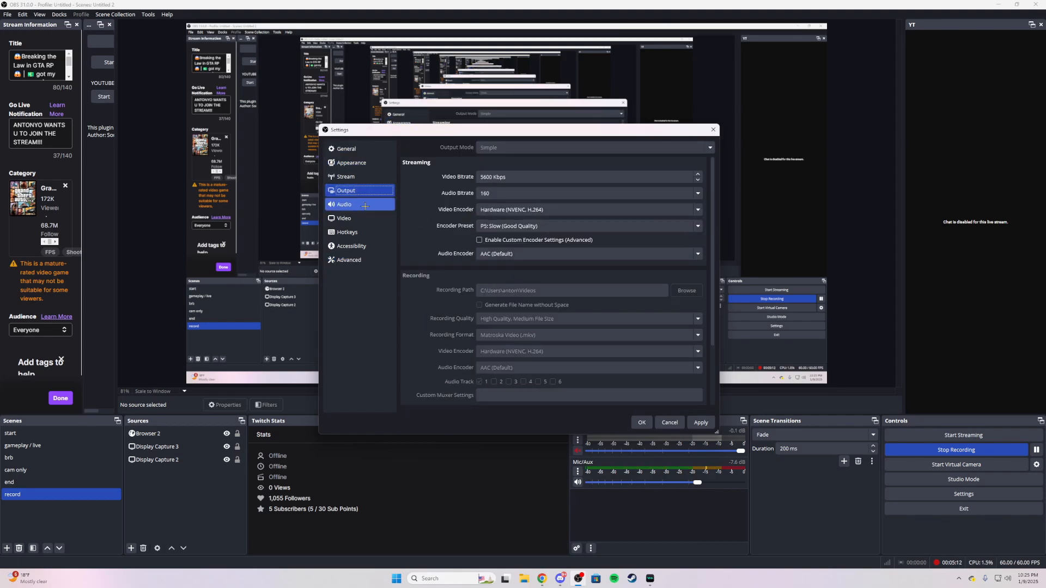
pyautogui.click(363, 217)
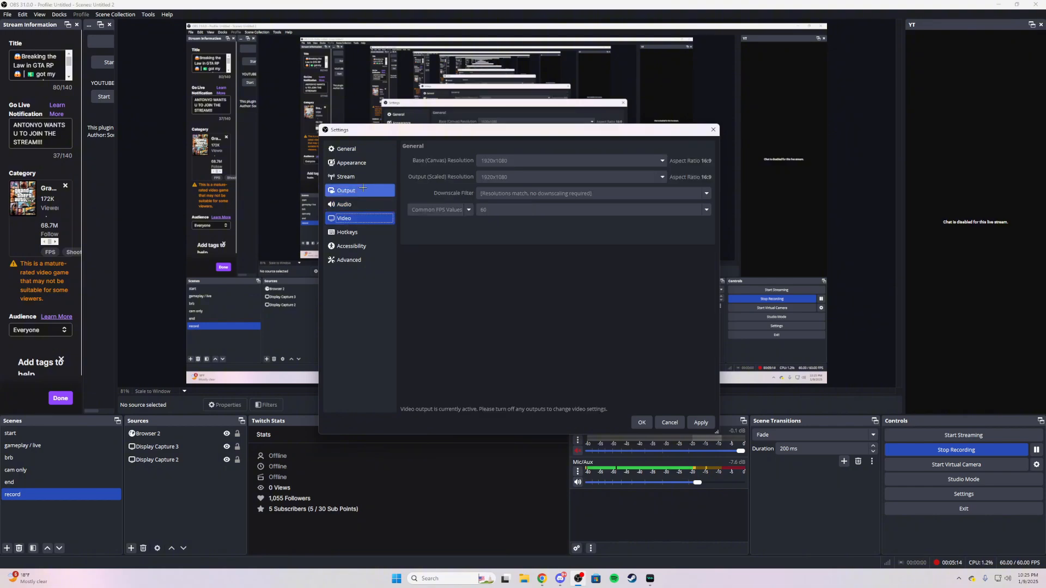
pyautogui.click(363, 191)
pyautogui.scroll(-3, 415, 211)
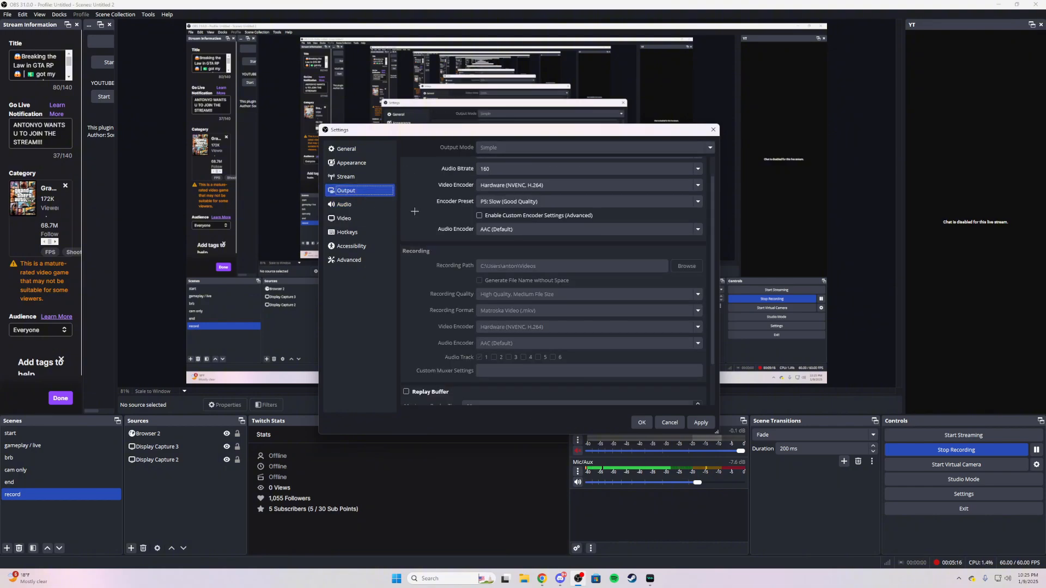
pyautogui.scroll(3, 431, 257)
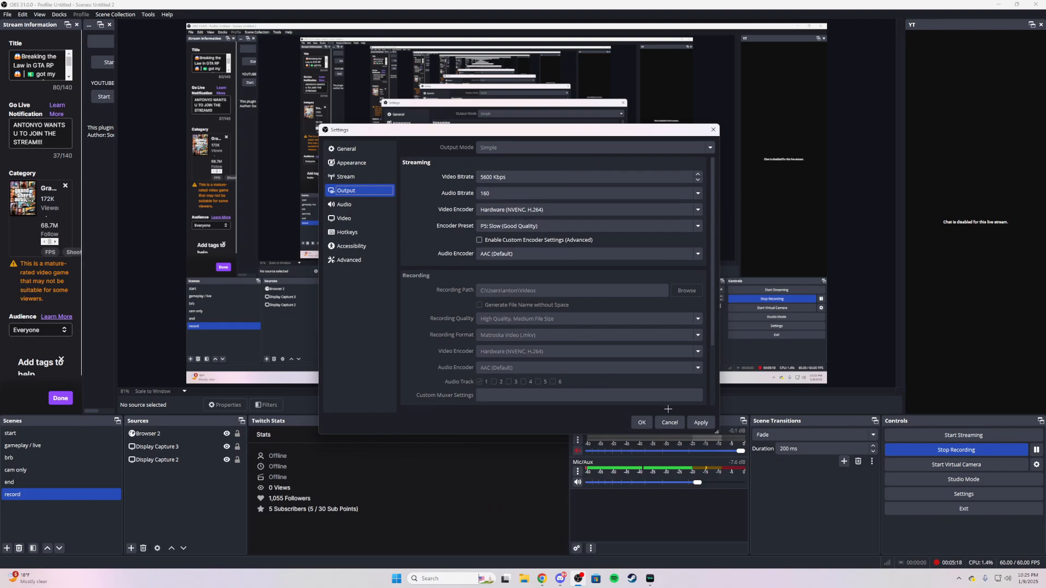
pyautogui.click(642, 422)
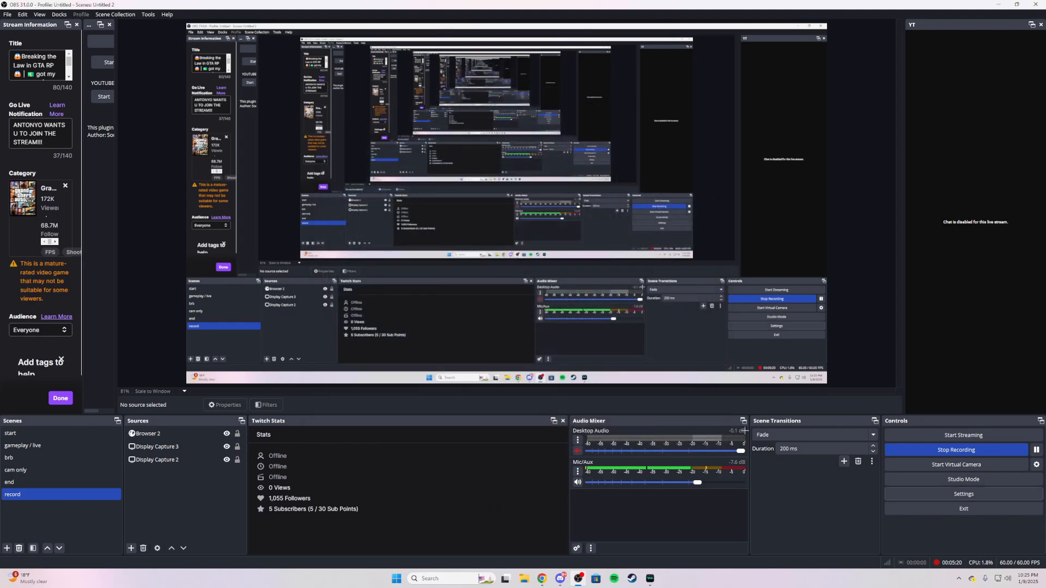